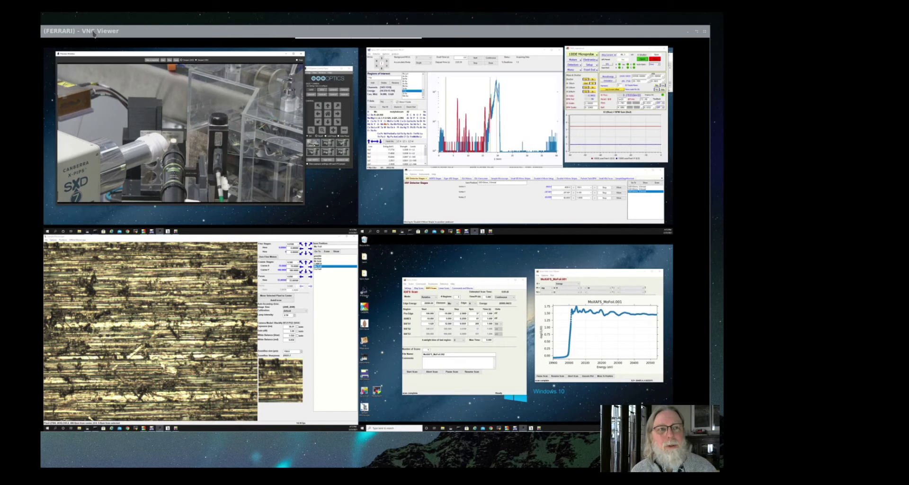
# - Set the scaling of the Ferrari remote connection to 75% in its properties
pyautogui.moveTo(94, 33); pyautogui.dragTo(79, 33)
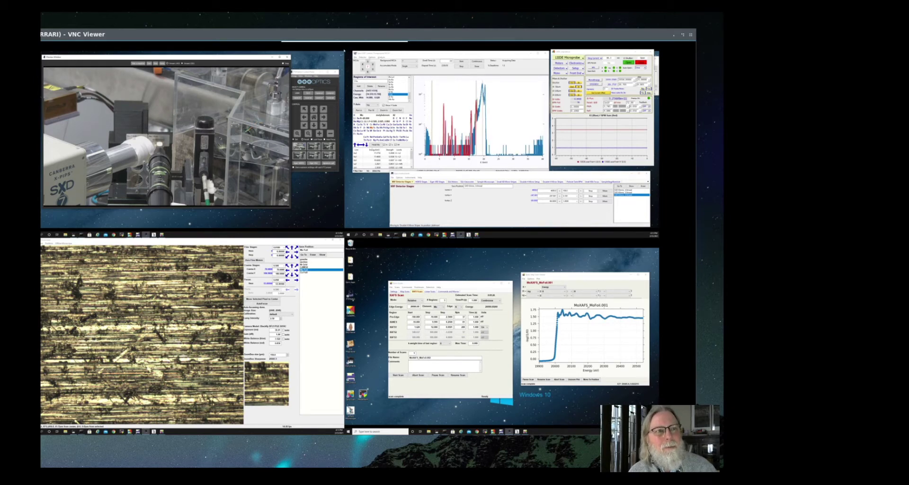
pyautogui.moveTo(302, 45)
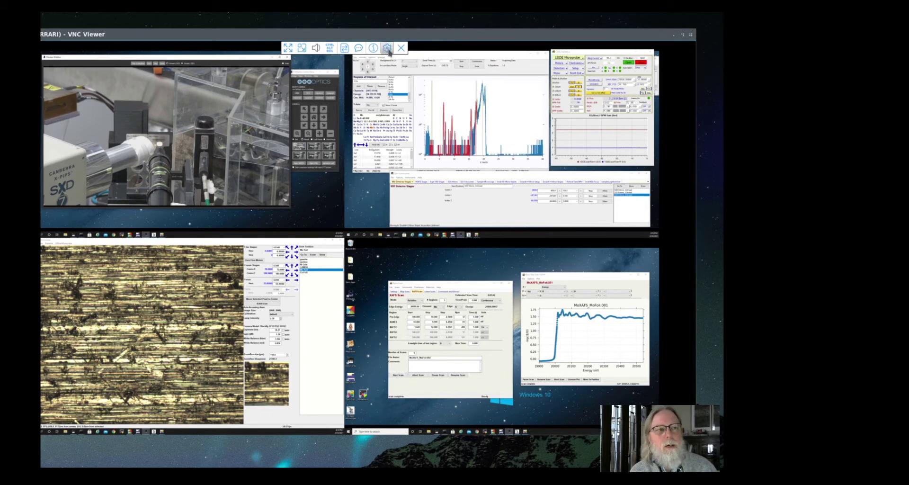
pyautogui.click(387, 48)
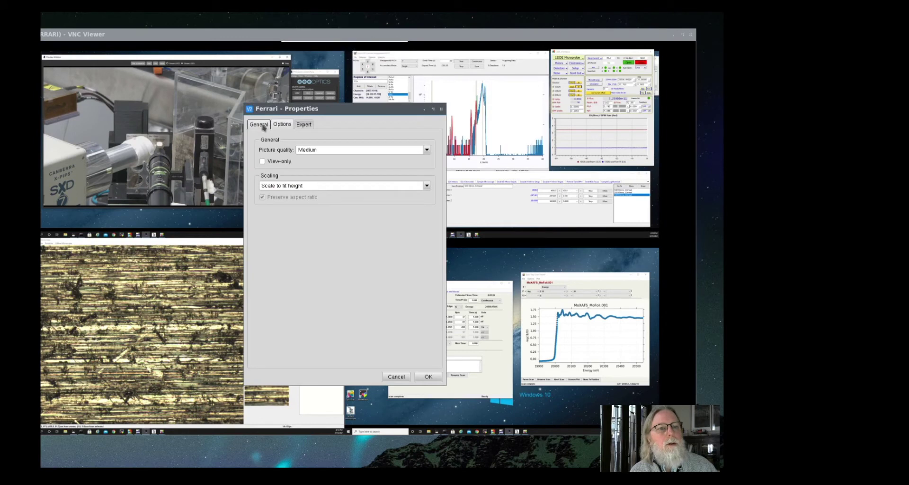
pyautogui.click(261, 124)
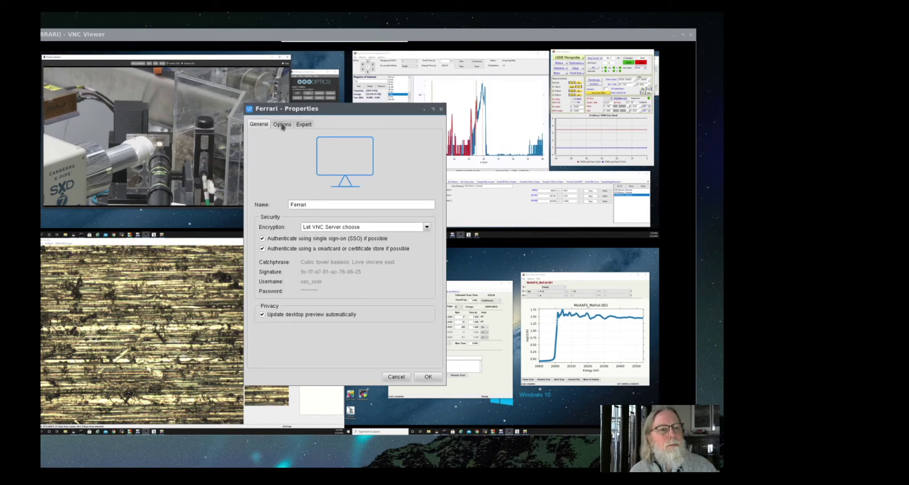
pyautogui.click(283, 125)
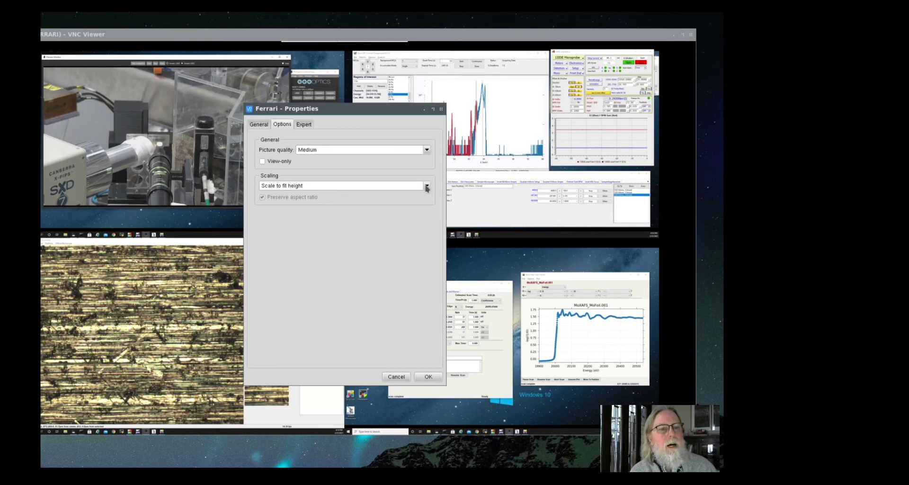
pyautogui.click(427, 187)
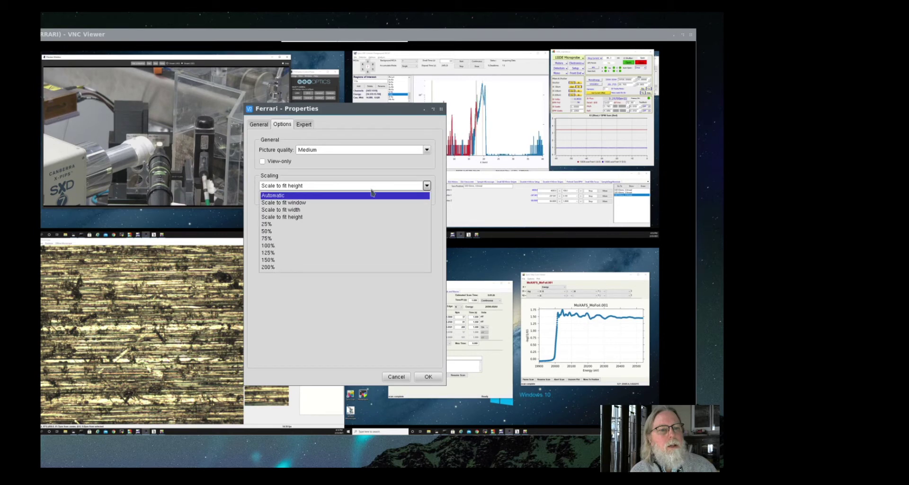
pyautogui.click(278, 238)
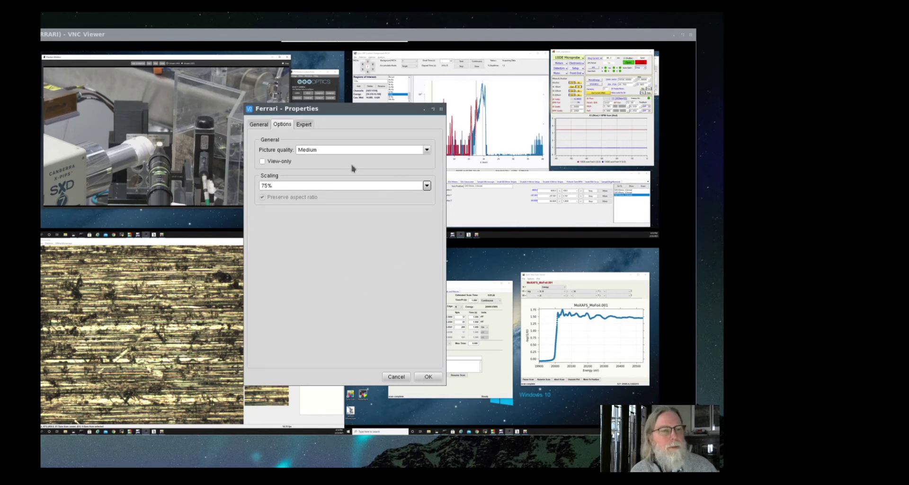
pyautogui.click(426, 377)
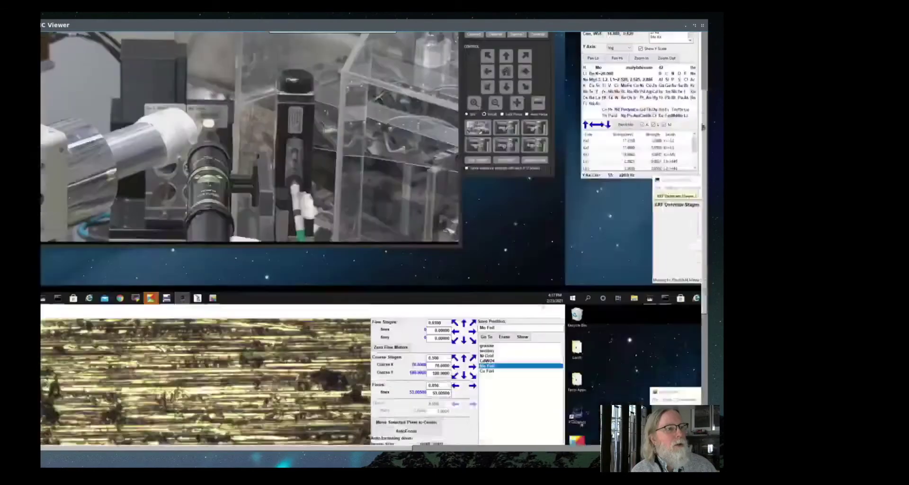
# - Try the View-only option in the connection properties, enabling it and disabling it again
pyautogui.moveTo(703, 127); pyautogui.dragTo(702, 117)
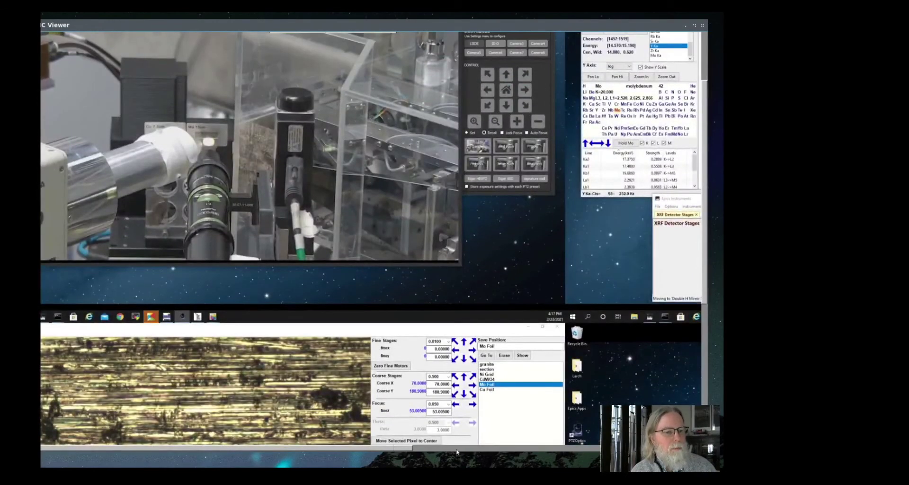
pyautogui.click(401, 450)
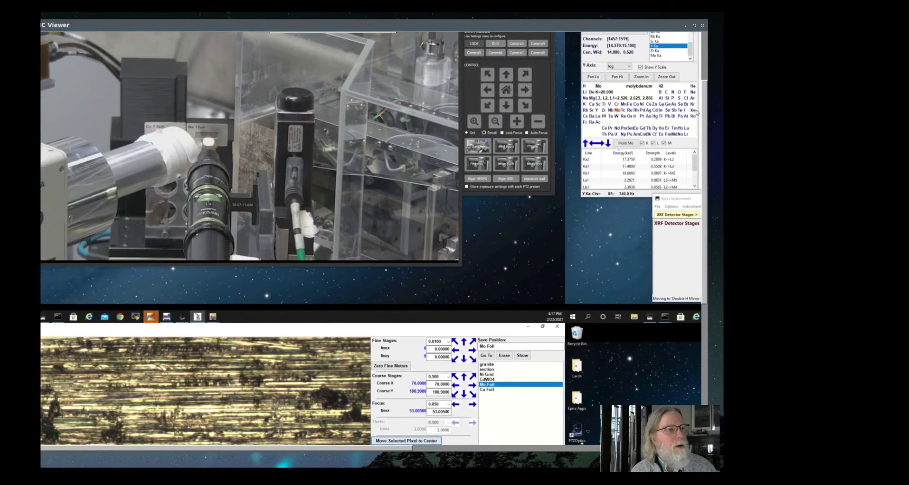
pyautogui.moveTo(703, 102); pyautogui.dragTo(416, 22)
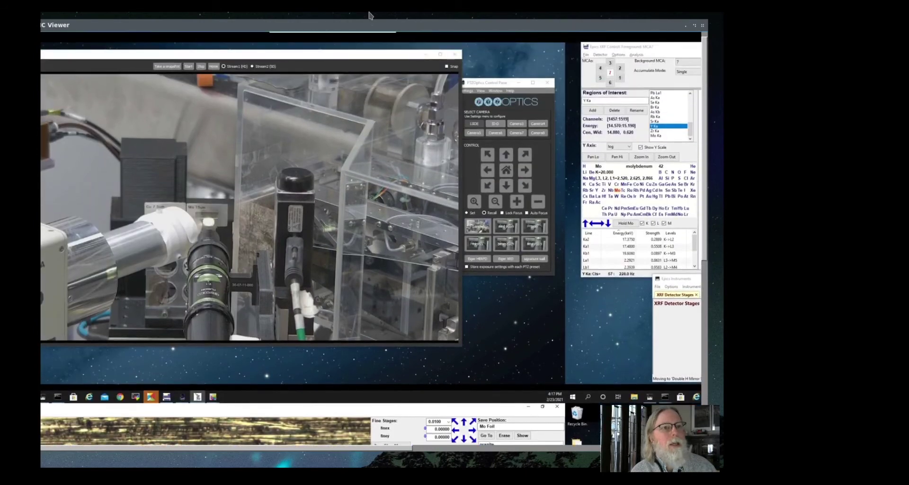
pyautogui.moveTo(371, 17)
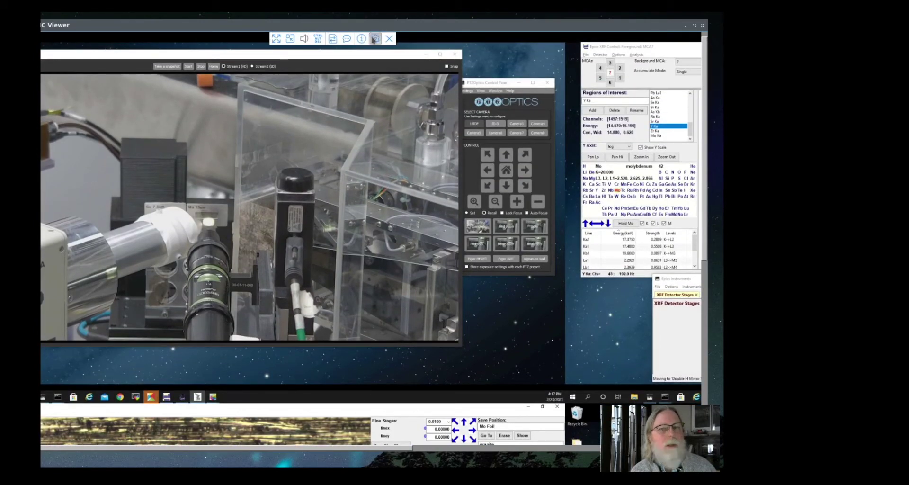
pyautogui.click(374, 40)
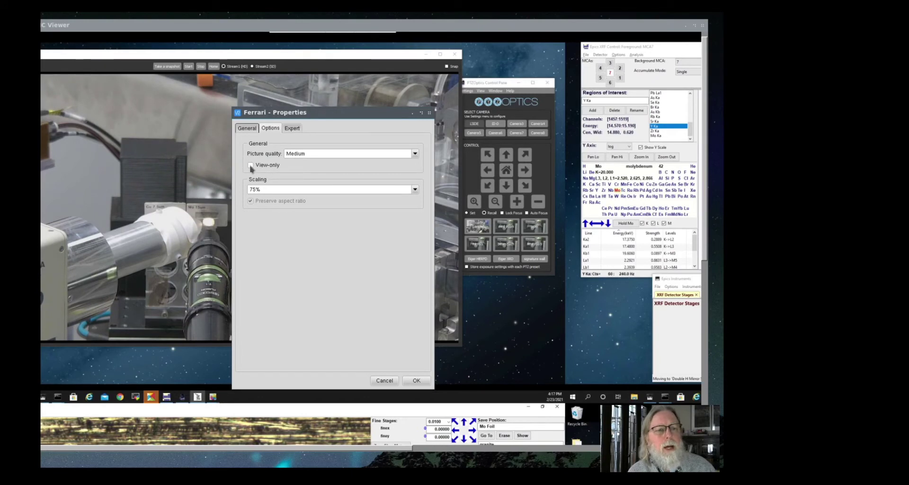
pyautogui.click(250, 165)
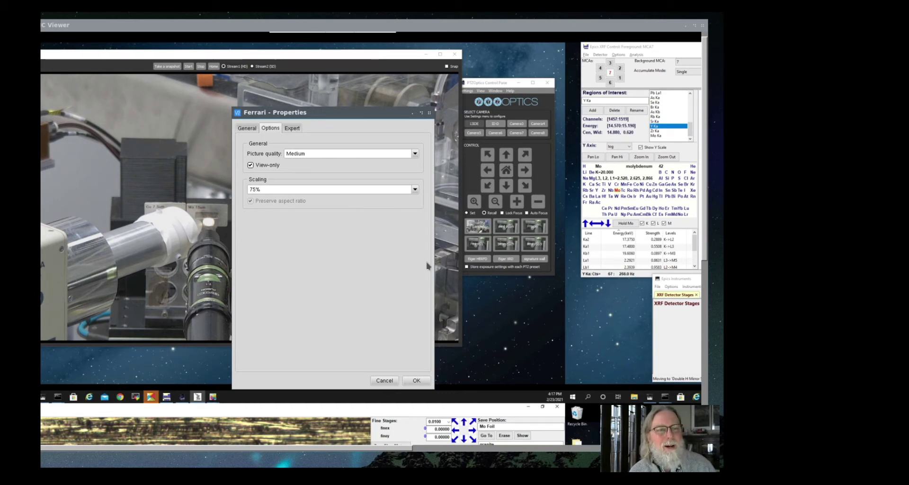
pyautogui.click(505, 227)
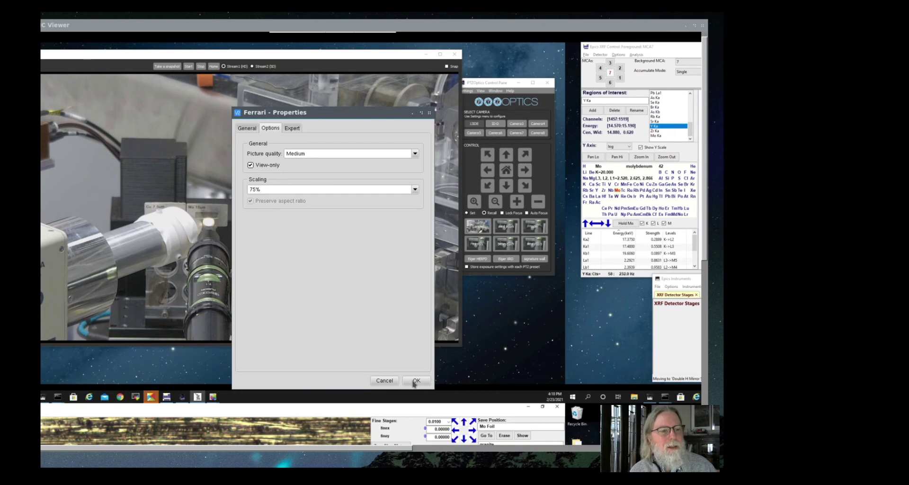
pyautogui.click(259, 166)
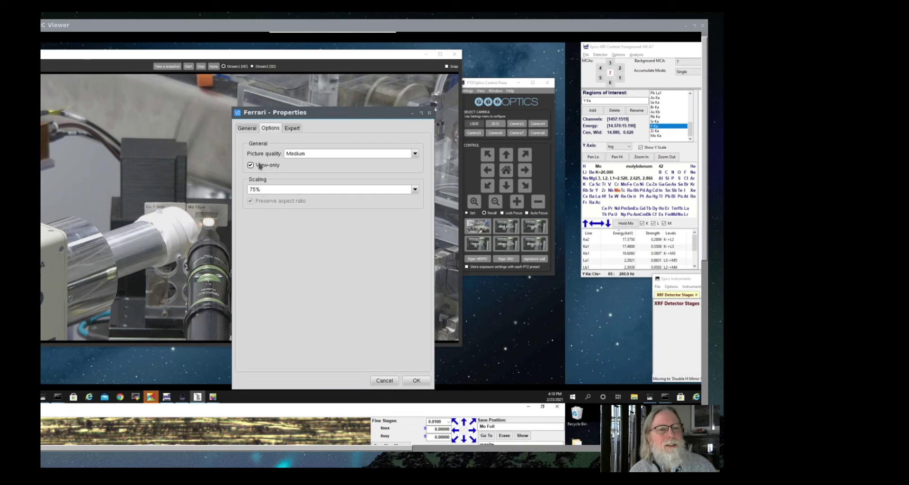
pyautogui.click(416, 381)
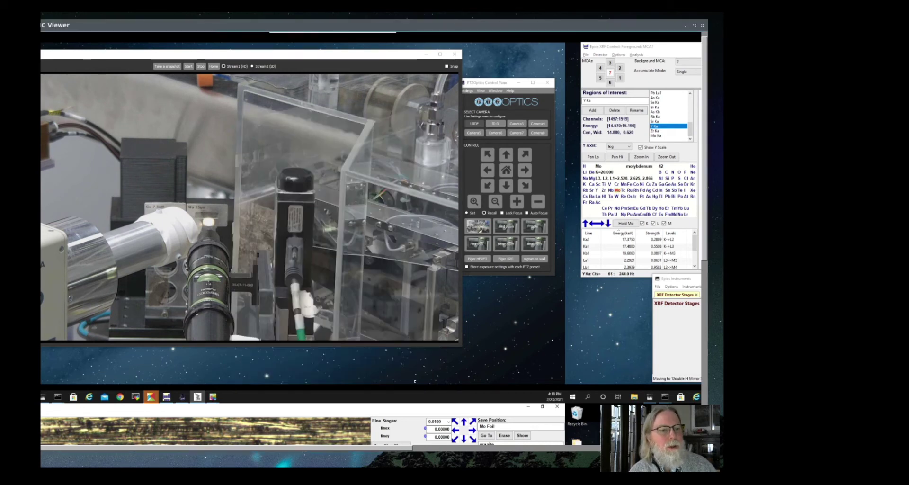
# - Recall camera presets to view the clear enclosure around the beam path and a wide overview of the instrument
pyautogui.click(515, 228)
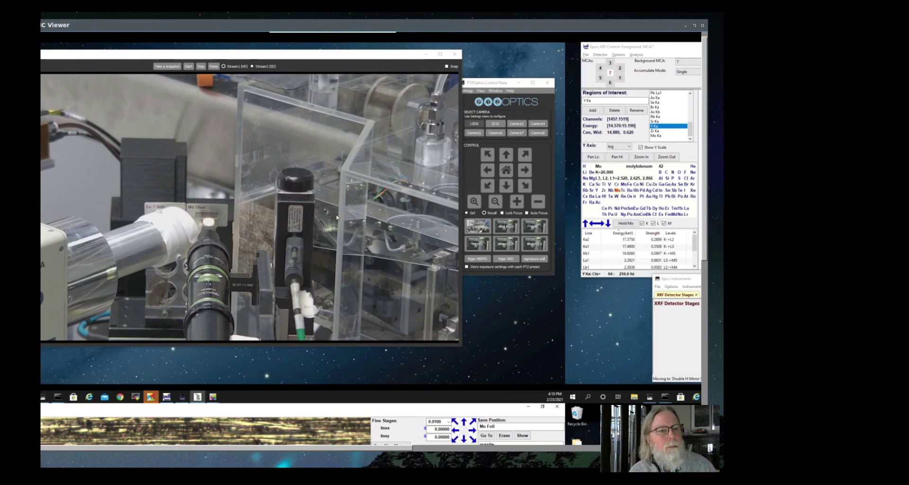
pyautogui.click(510, 245)
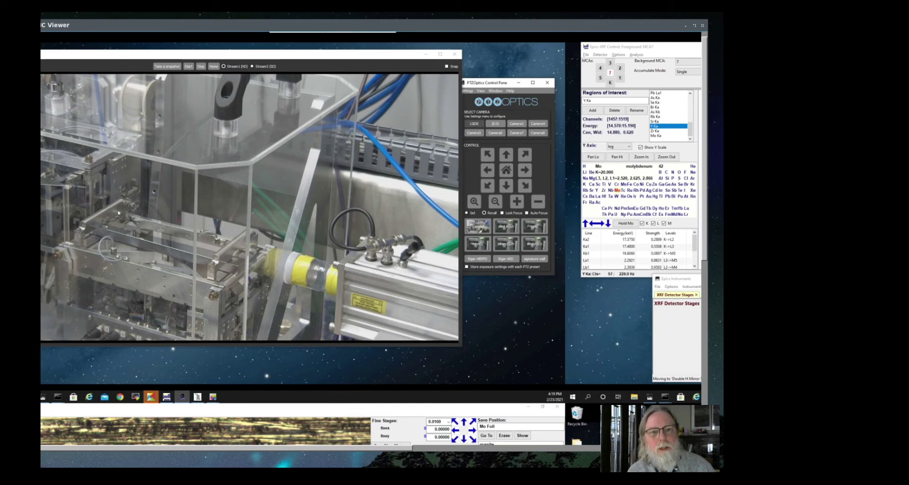
pyautogui.click(230, 249)
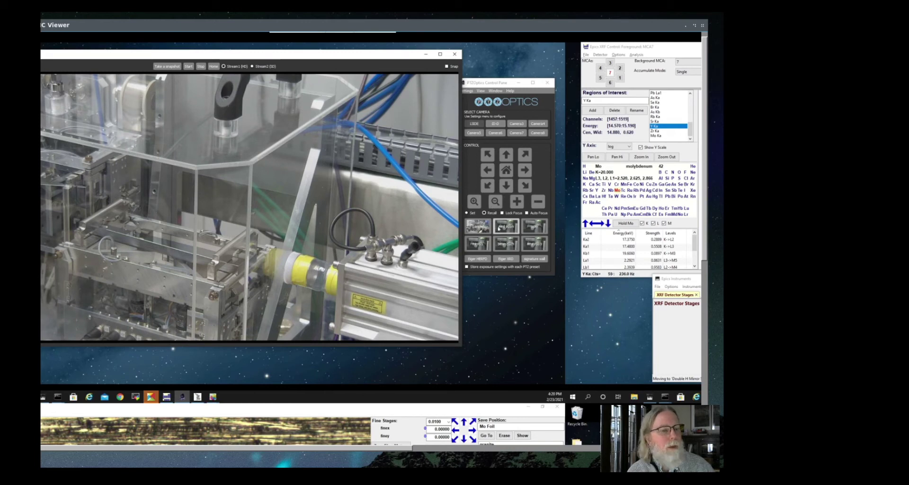
pyautogui.click(506, 226)
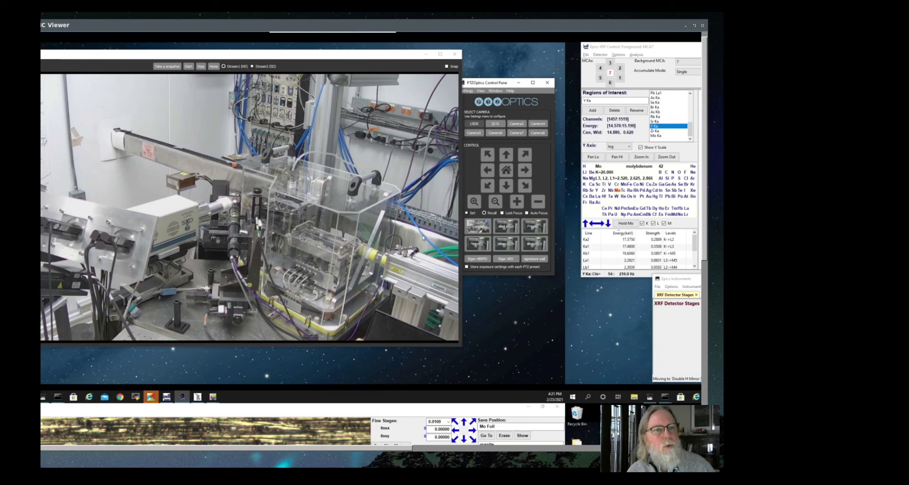
# - Recall the camera preset that shows a close-up of the Mo 15um sample foil
pyautogui.click(472, 259)
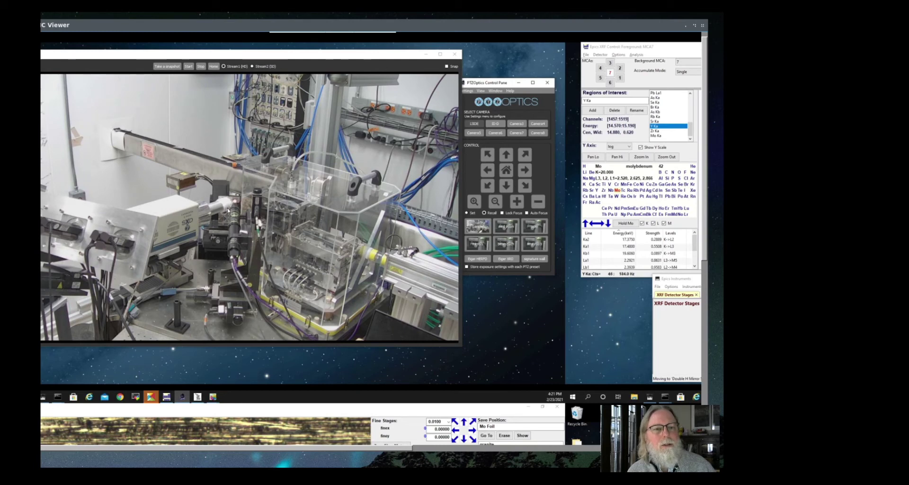
pyautogui.click(504, 227)
pyautogui.click(477, 225)
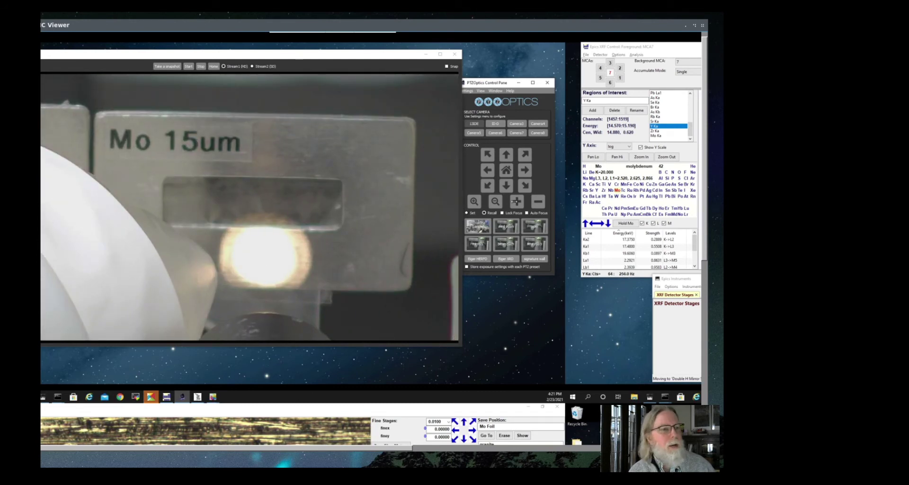
pyautogui.click(474, 132)
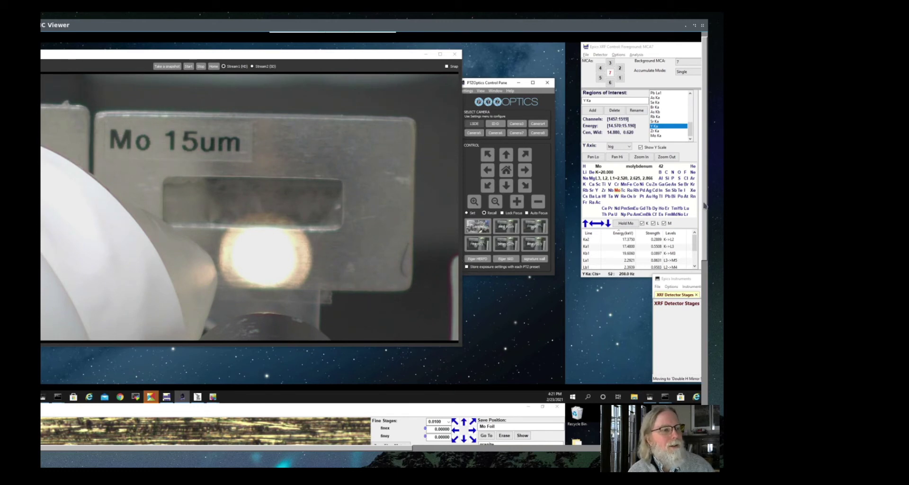
# - Move the sample microscope's coarse stages to X 69.0000 and Y 180.4000 in 0.500 increments
pyautogui.moveTo(705, 205); pyautogui.dragTo(705, 370)
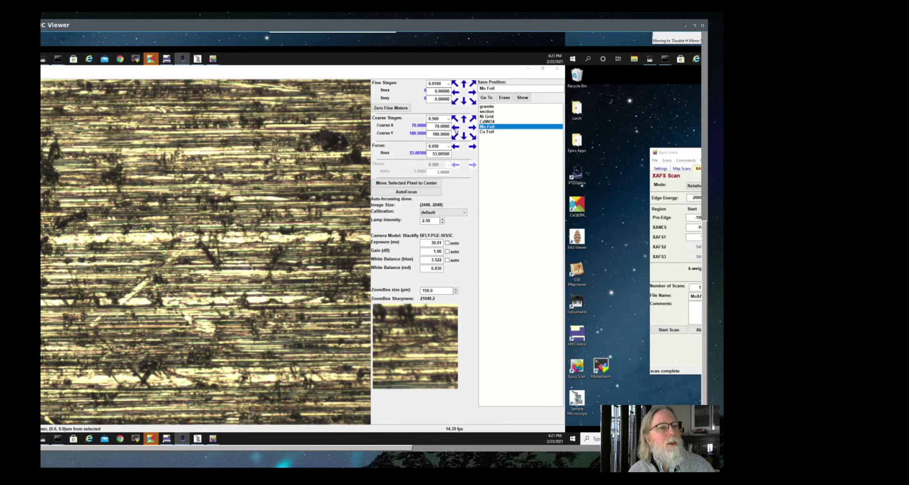
pyautogui.click(455, 127)
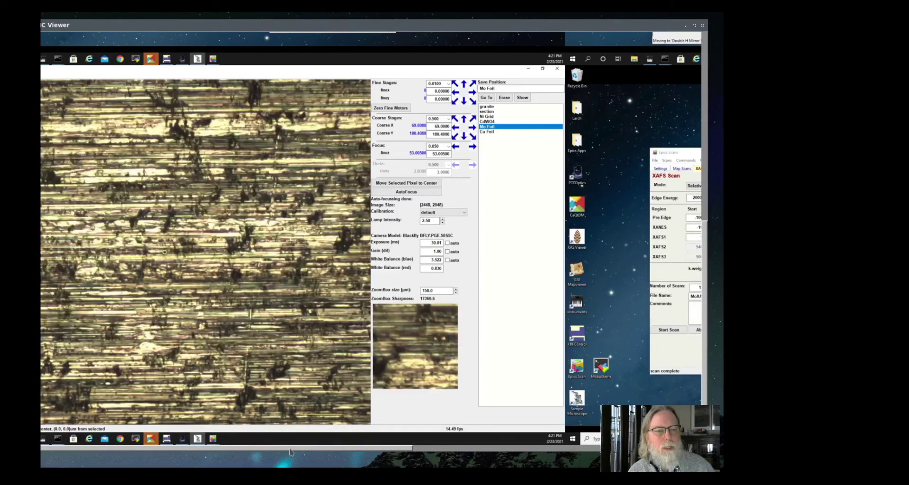
# - Look over the XAFS scan setup with the Mo foil scan plot, the detector stages, the XRF spectrum and the microprobe status window
pyautogui.moveTo(290, 451); pyautogui.dragTo(634, 472)
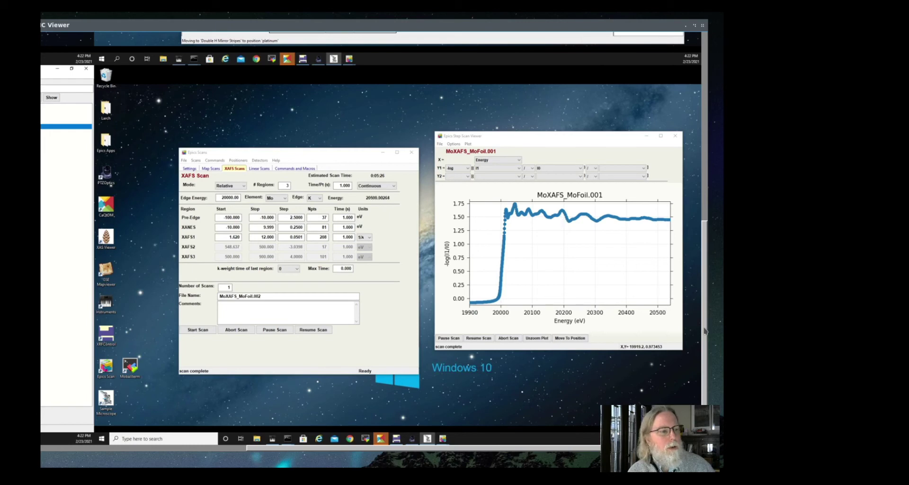
pyautogui.moveTo(703, 330); pyautogui.dragTo(715, 281)
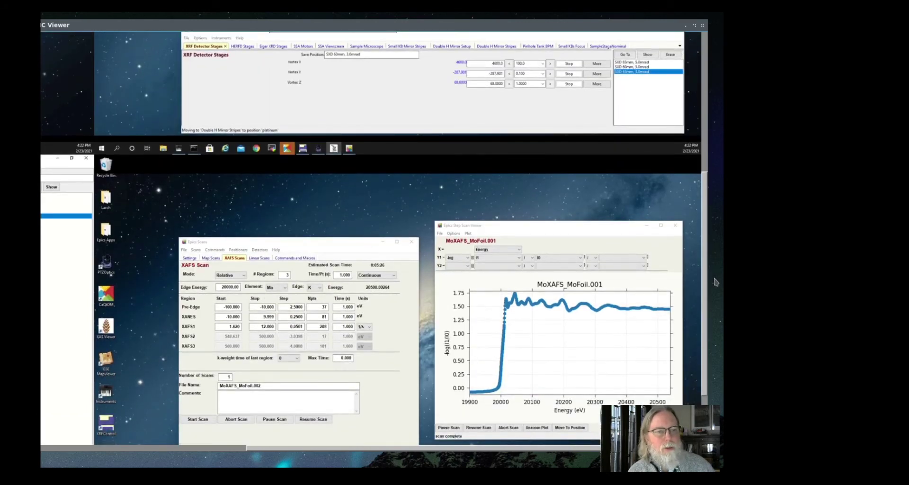
pyautogui.moveTo(716, 281); pyautogui.dragTo(717, 122)
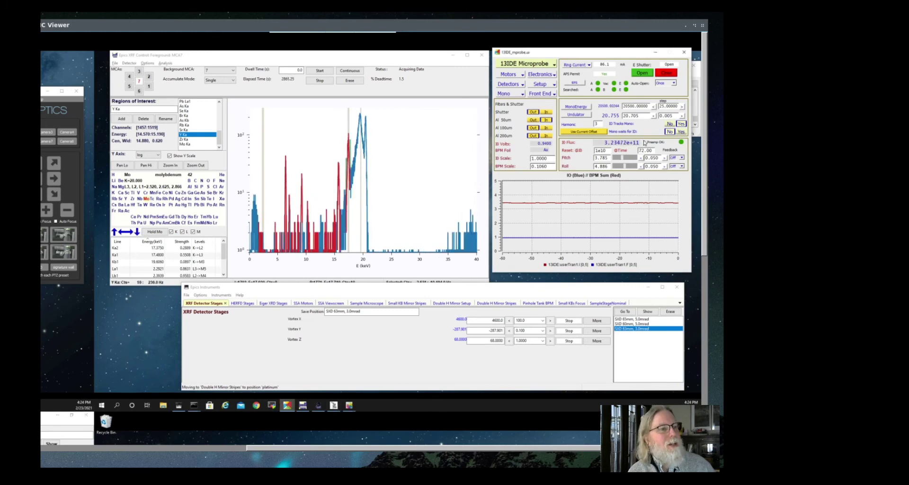
pyautogui.rightClick(581, 145)
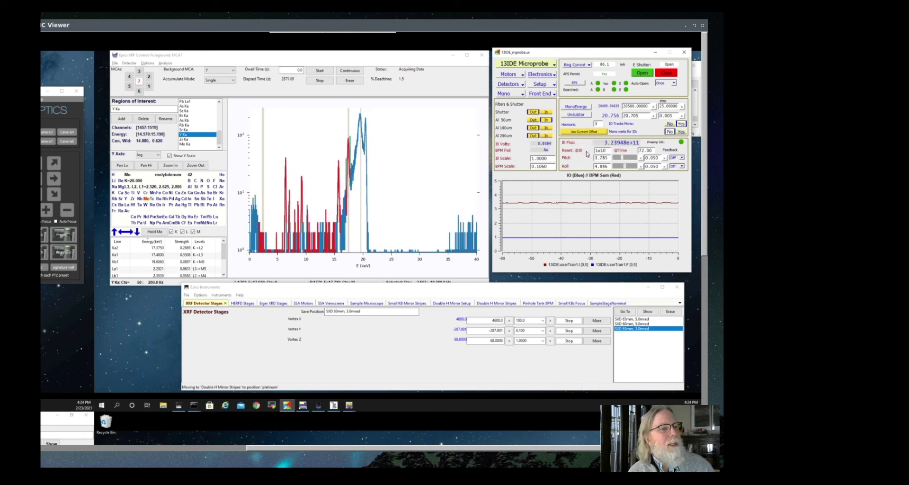
pyautogui.click(586, 157)
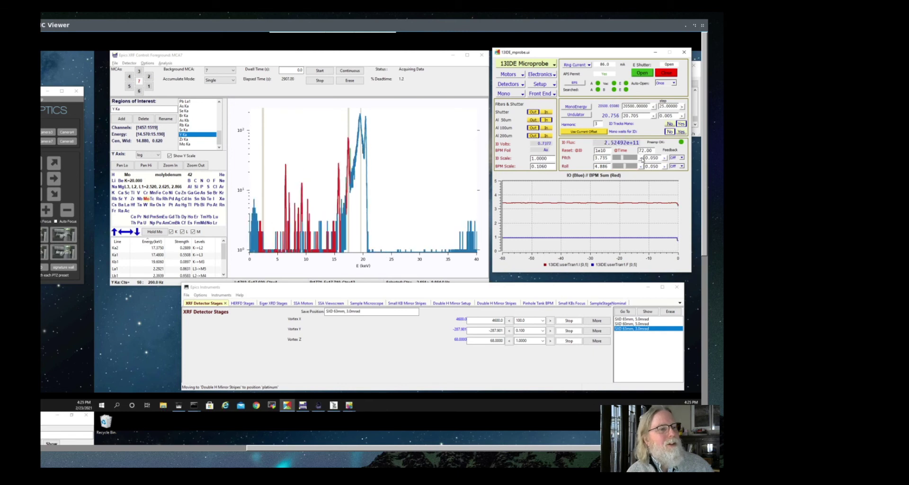
# - Lower the Pitch of the 13IDE Microprobe beam to 3.585 in increments of 0.050
pyautogui.click(641, 158)
pyautogui.click(641, 158)
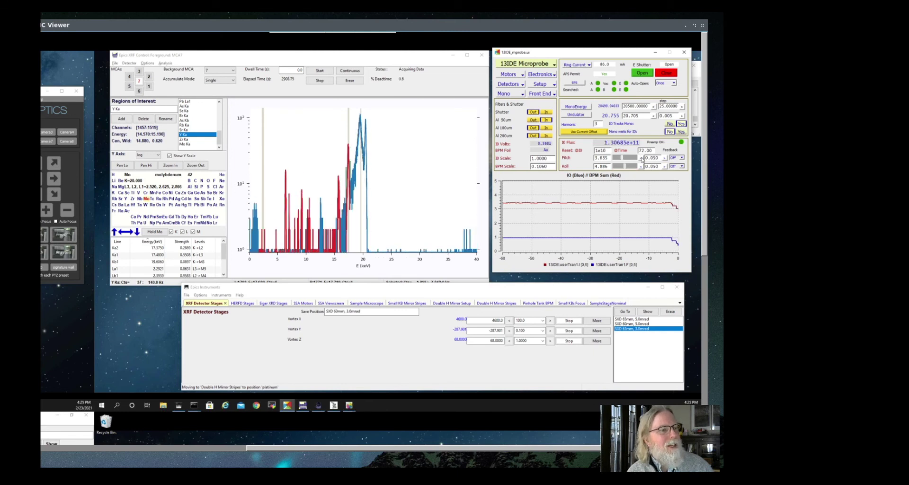
pyautogui.click(641, 158)
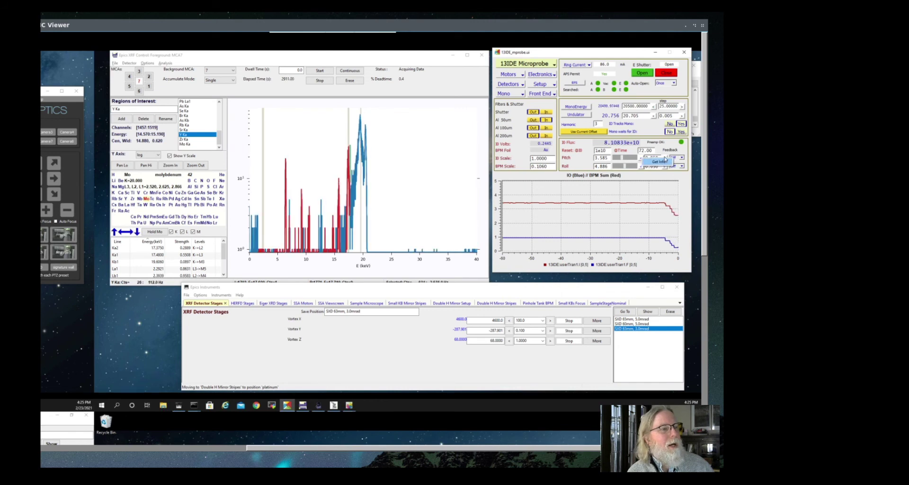
# - Raise the beam's Pitch to 3.835 in increments of 0.050
pyautogui.click(664, 159)
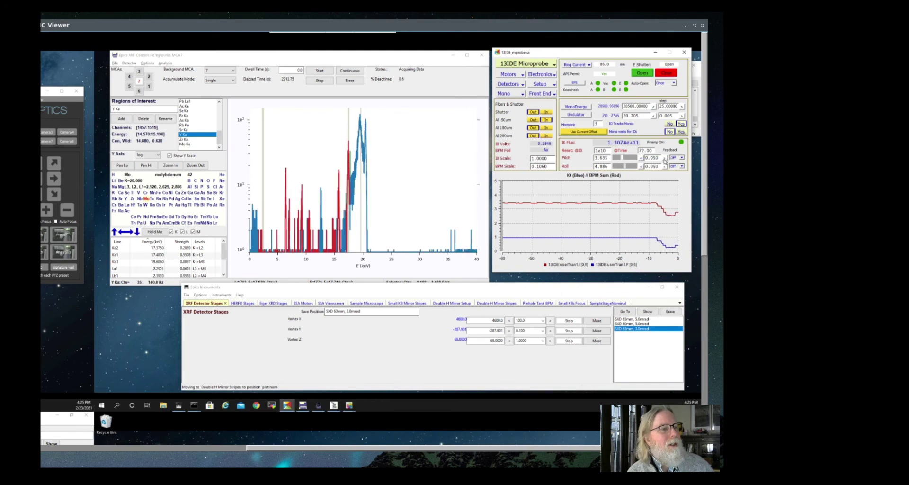
pyautogui.click(663, 159)
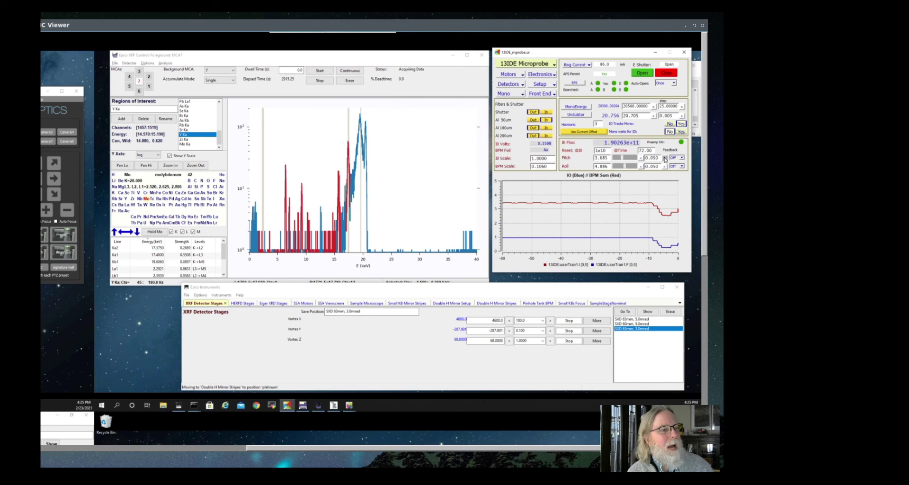
pyautogui.click(664, 158)
pyautogui.click(663, 159)
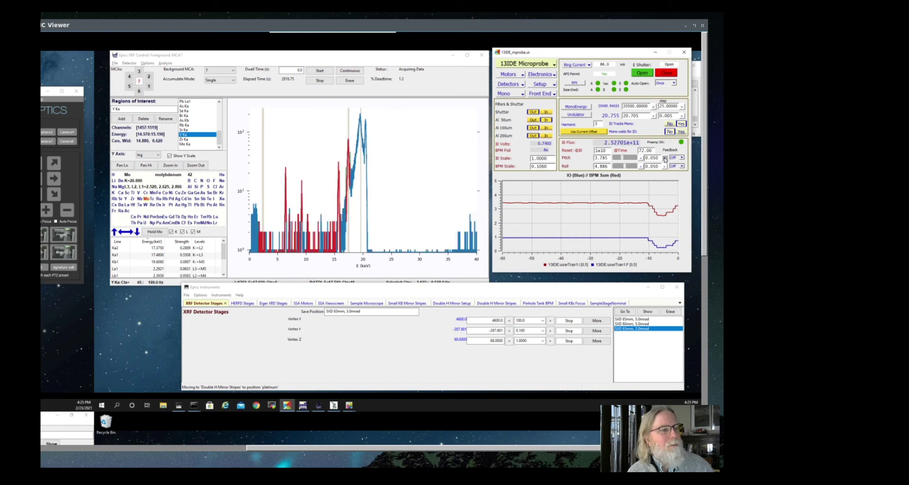
pyautogui.click(664, 158)
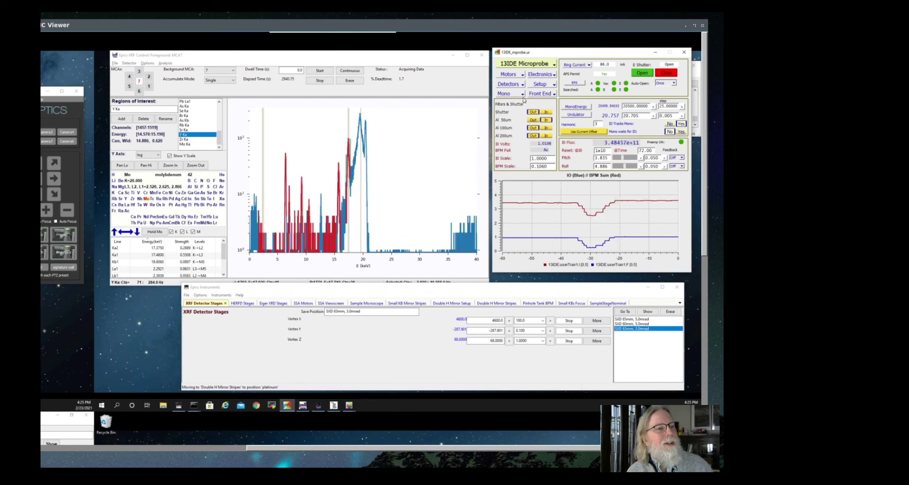
# - Take the Al 50um filter out of the beam and try the Al 200um filter in and back out
pyautogui.click(534, 121)
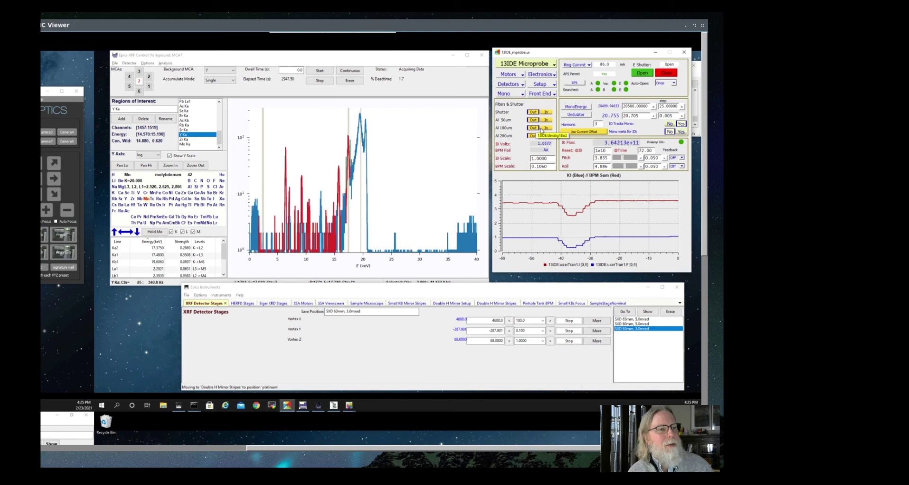
pyautogui.click(547, 136)
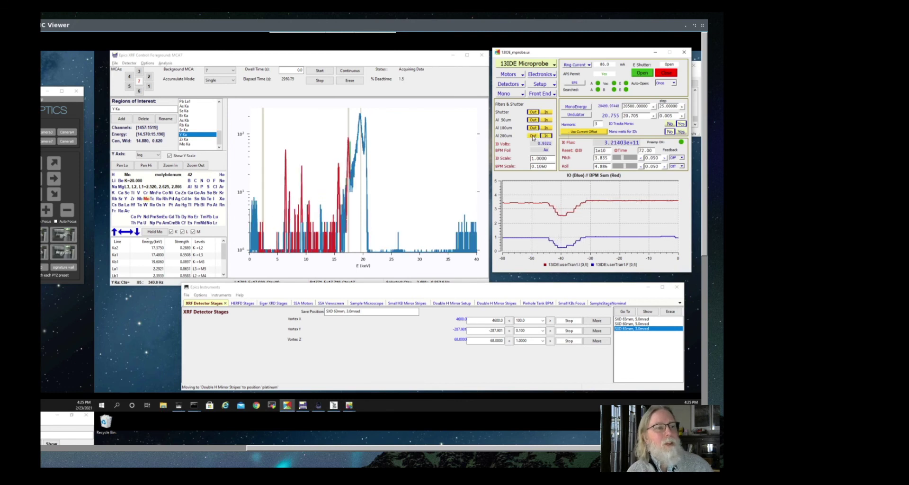
pyautogui.click(532, 137)
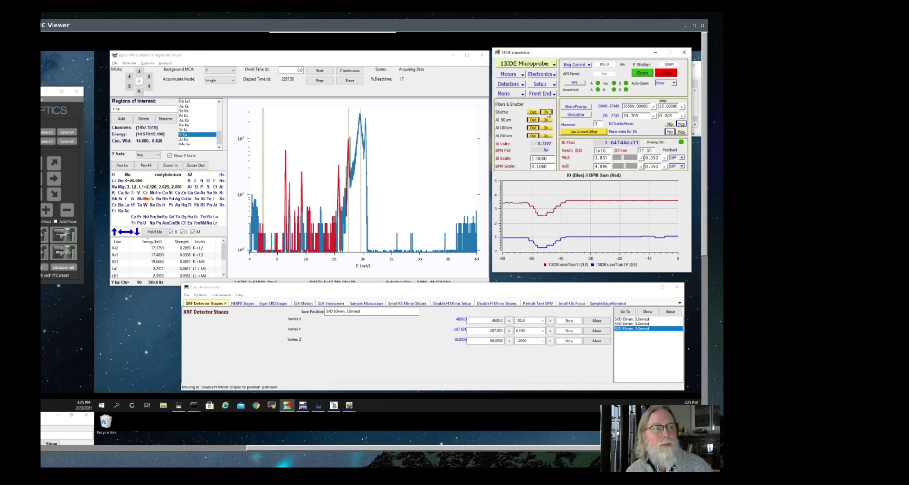
# - Put the beam shutter in to block the beam and take it out again
pyautogui.click(546, 112)
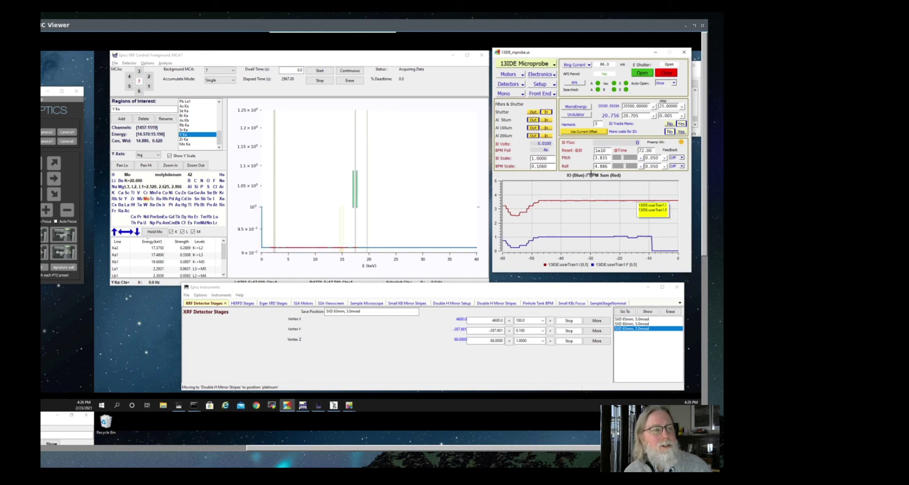
pyautogui.click(533, 112)
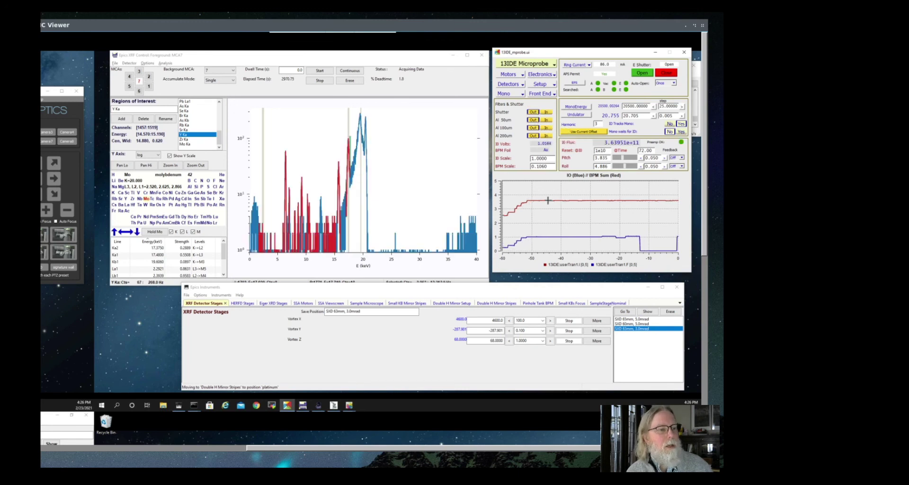